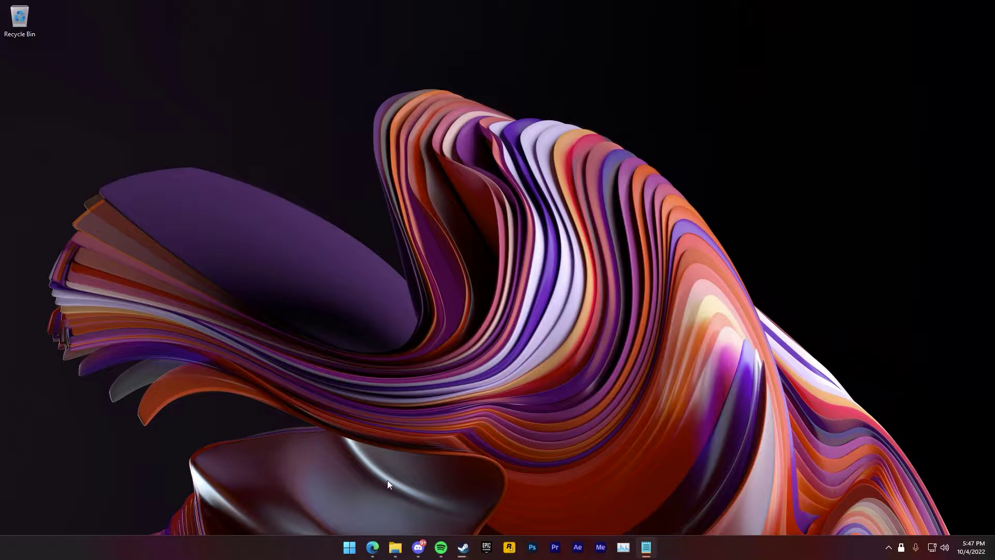
- Download tf-bhop-1.5.1.zip from the tf-bhop 1.5.1 GitHub release and open it in 7-Zip
left_click(373, 547)
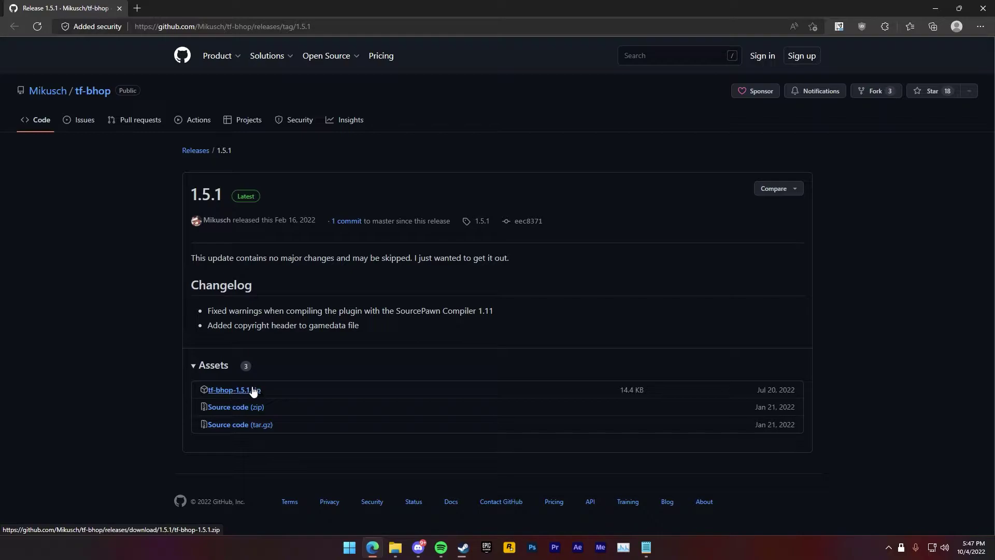
left_click(234, 391)
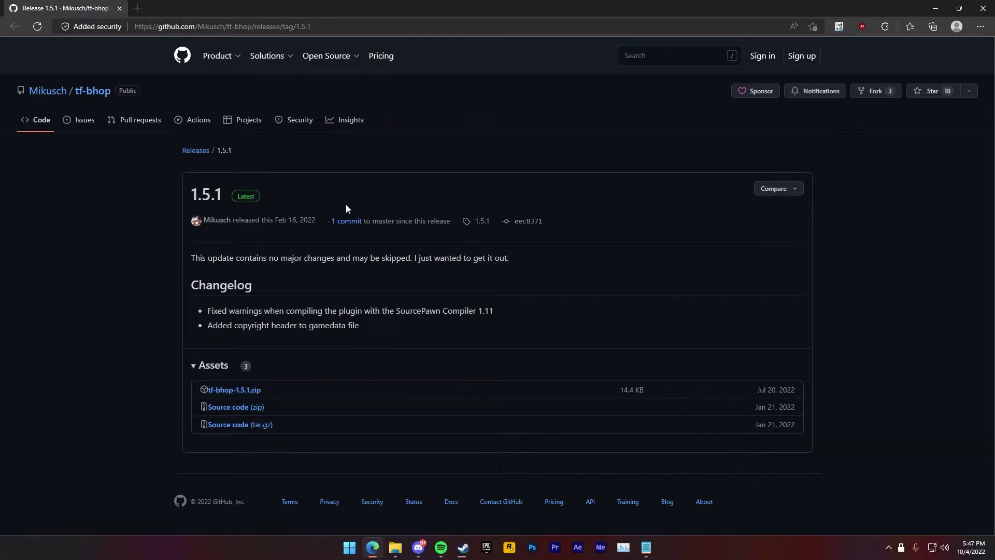
left_click(808, 84)
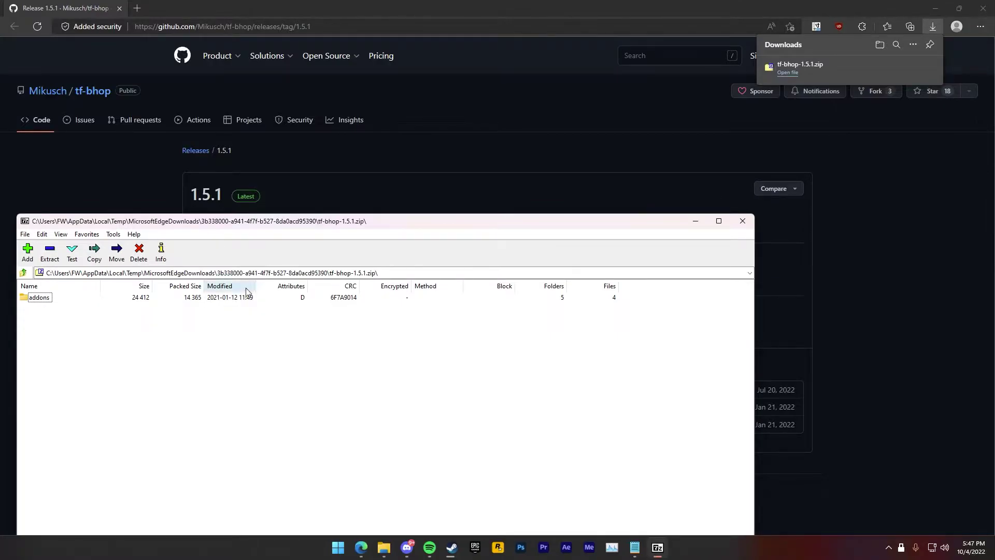
- Drag the archive's addons folder into the Team Fortress 2 tf folder, replacing the existing files, then minimize both windows
left_click(384, 547)
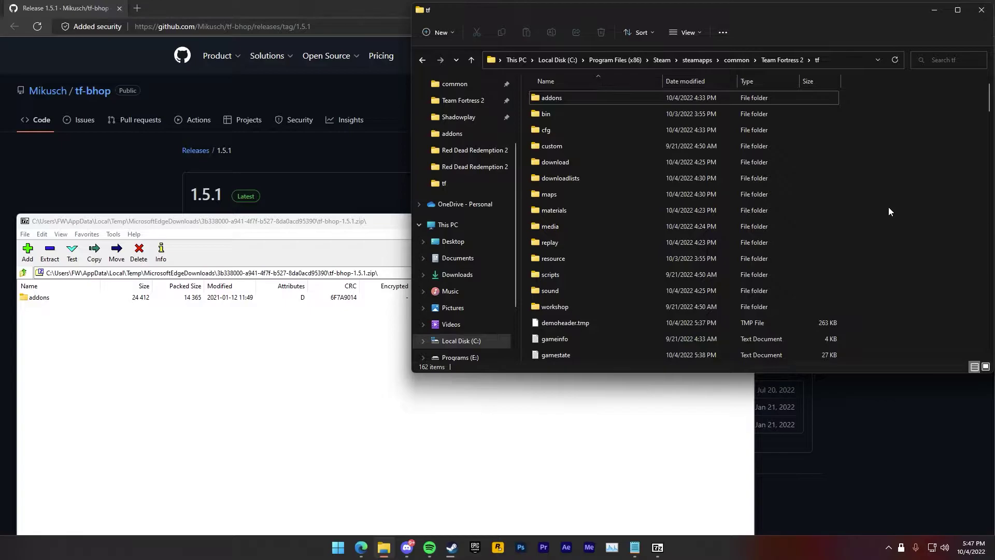
left_click(32, 300)
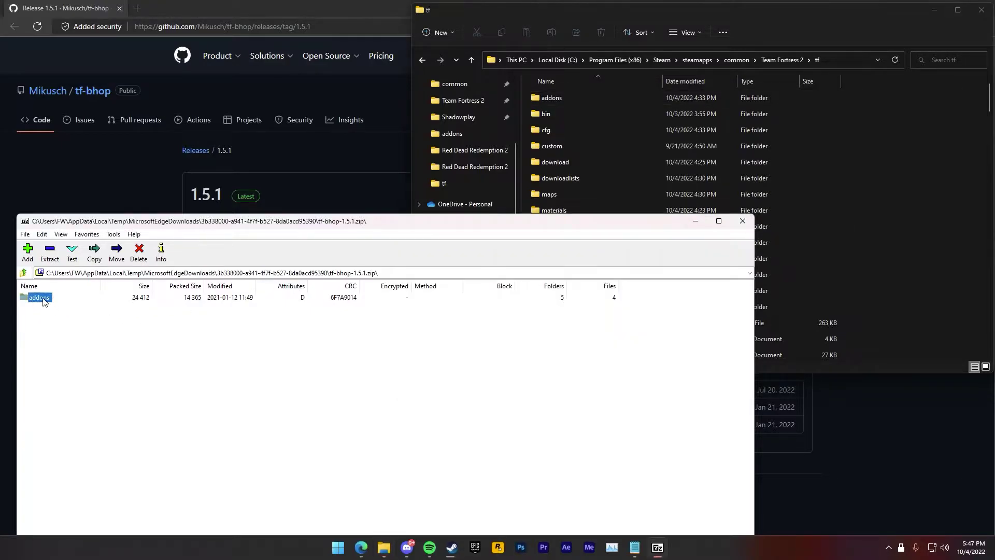
left_click_drag(41, 300, 820, 219)
left_click_drag(927, 152, 927, 151)
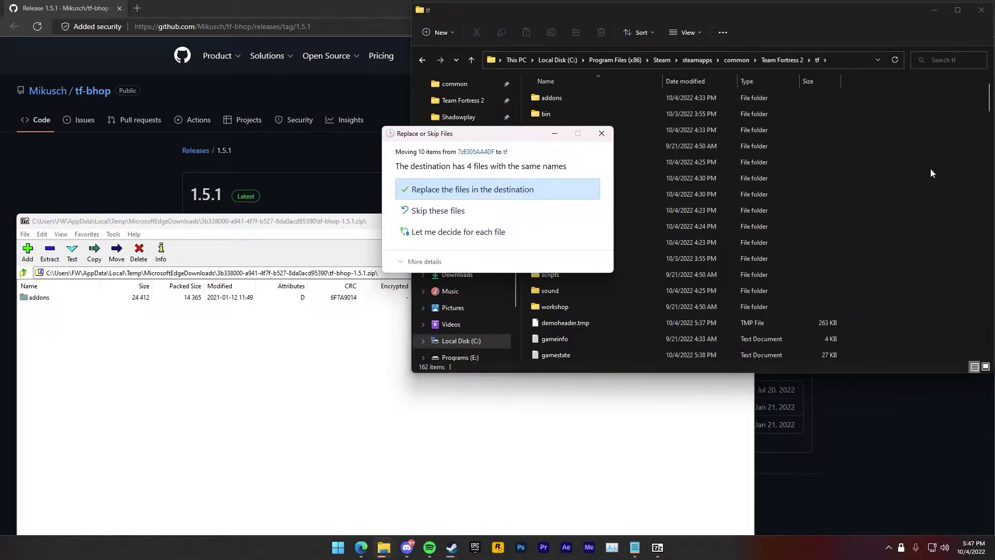
left_click(477, 190)
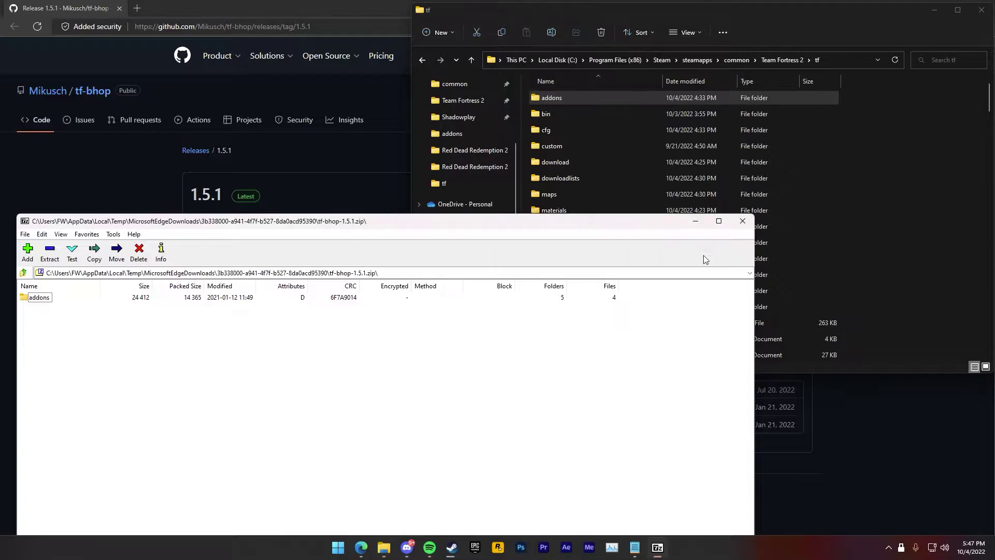
left_click(697, 220)
left_click(934, 9)
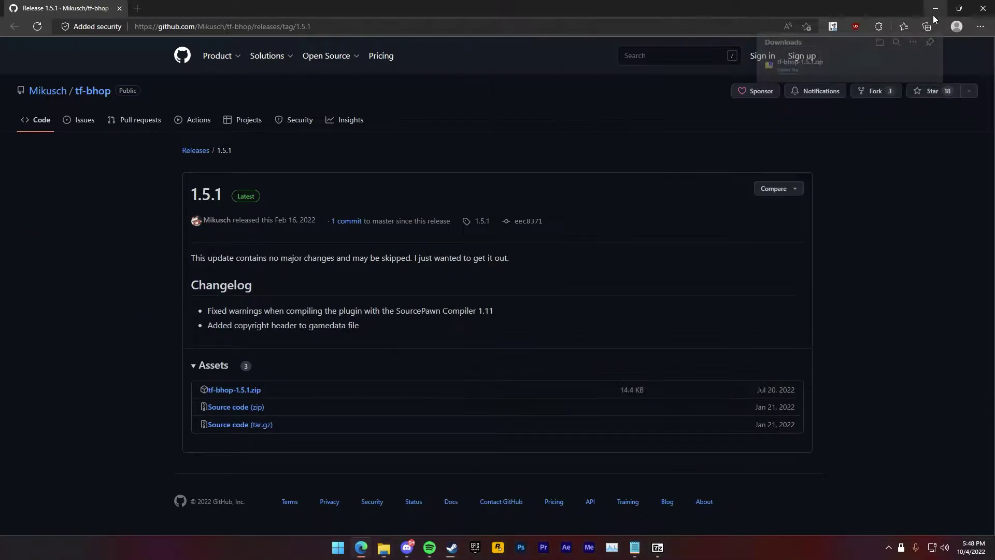
- Confirm -insecure appears in Team Fortress 2's Properties launch options, then close the dialog
left_click(452, 551)
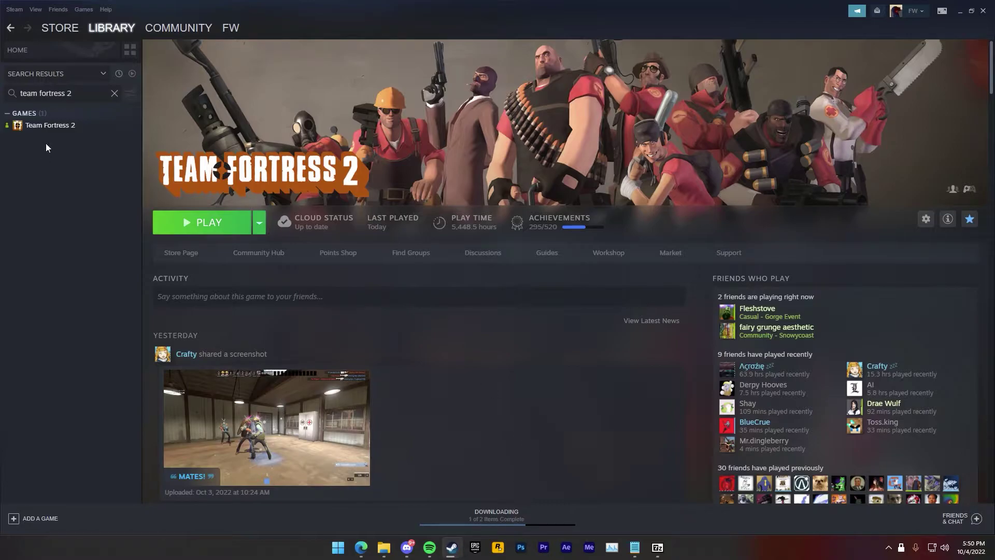
right_click(61, 127)
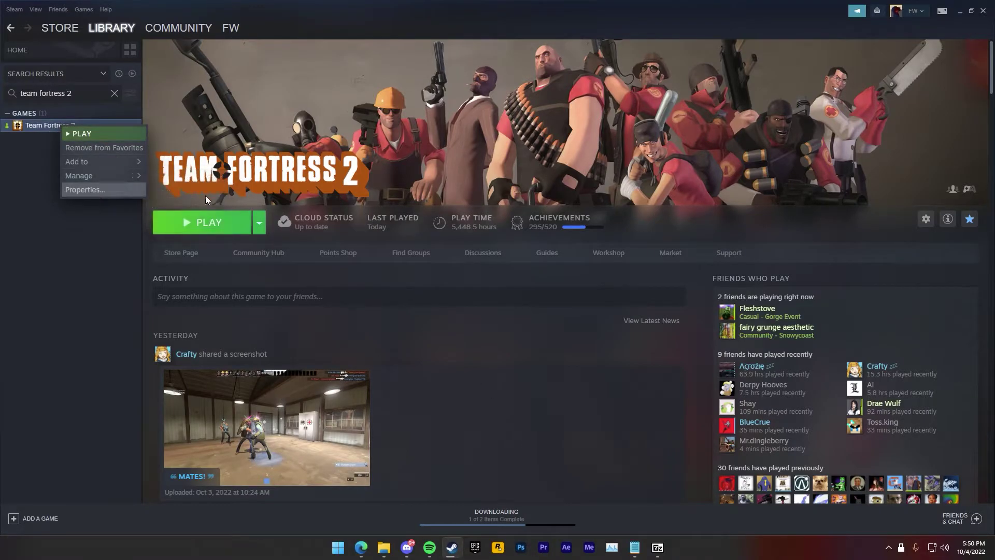
left_click(99, 190)
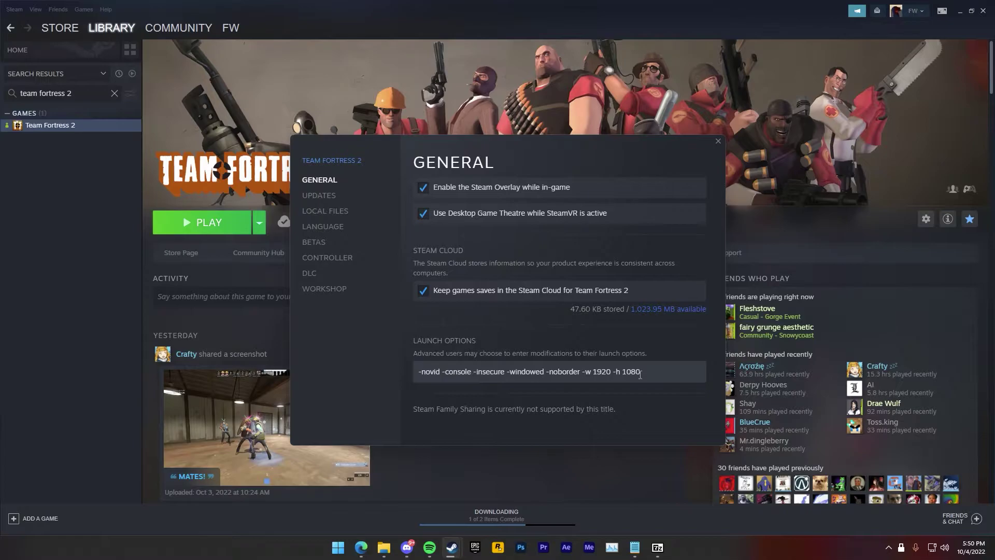
double_click(500, 371)
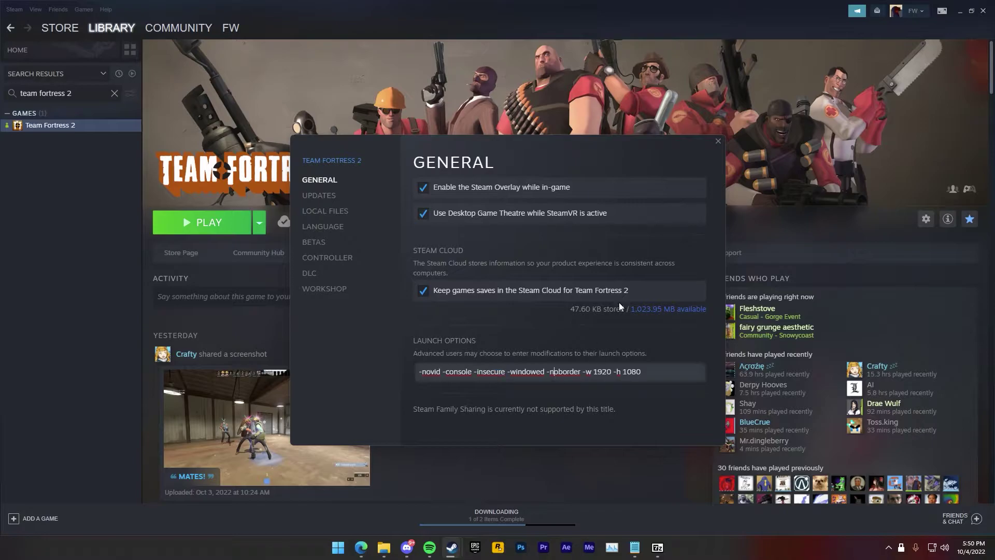
left_click(717, 142)
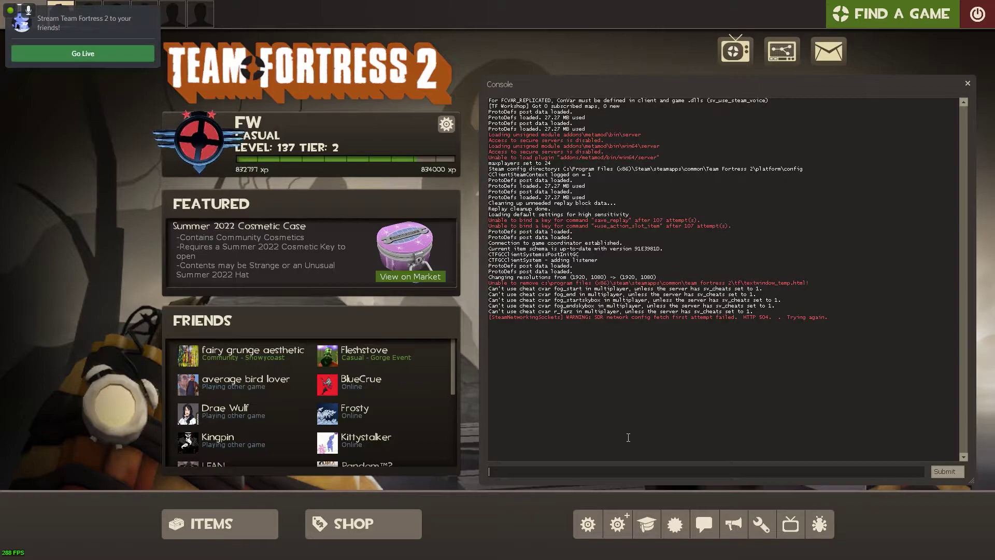
- Load the jump map with the console command 'map jump'
type("map jum")
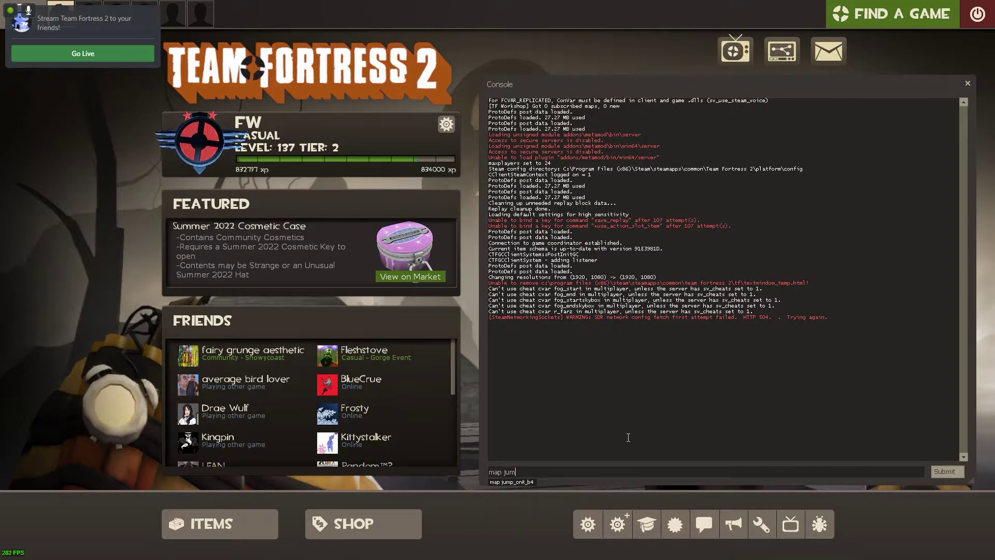
type("p")
key("Return")
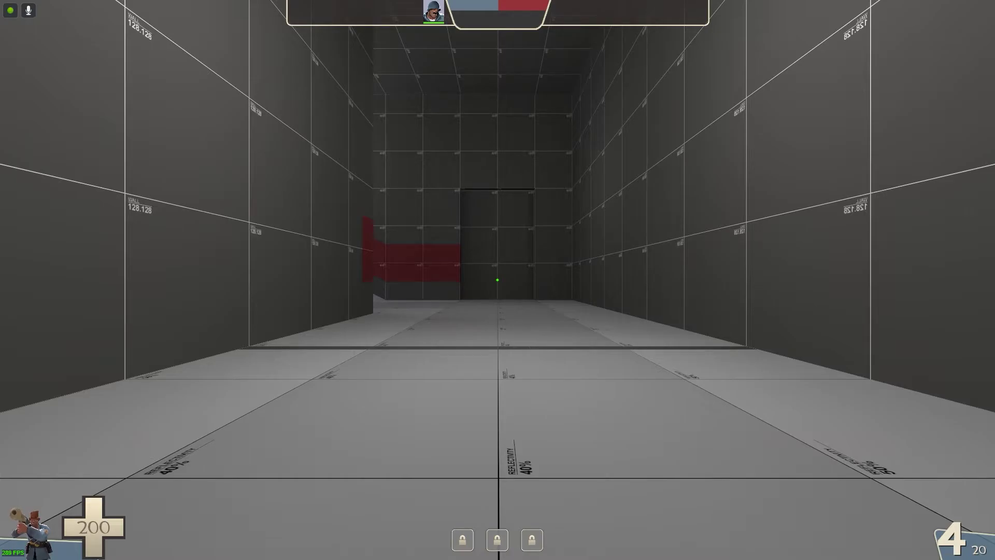
- Run 'sm_cvar sv_airaccelerate 800' in the console to set air acceleration to 800
key("grave")
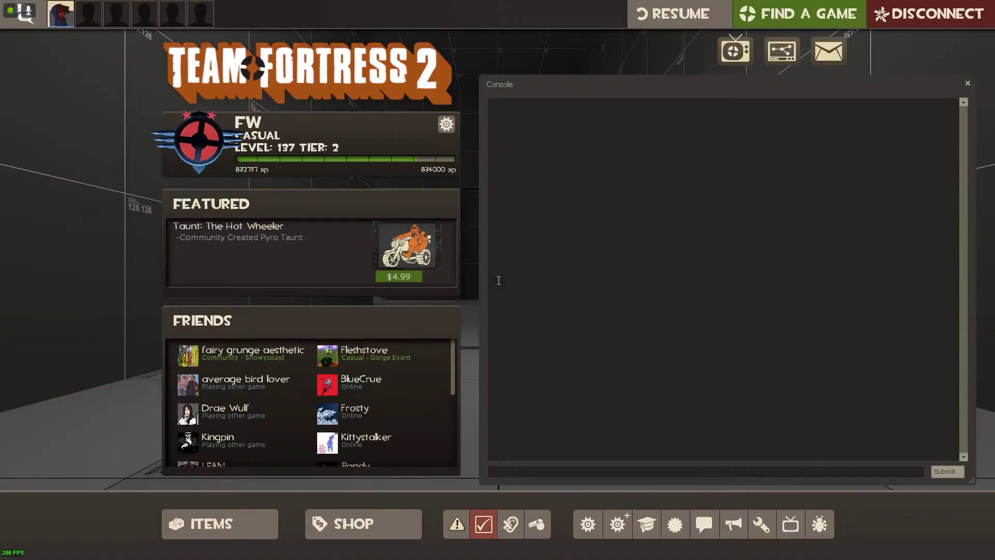
type("sm_")
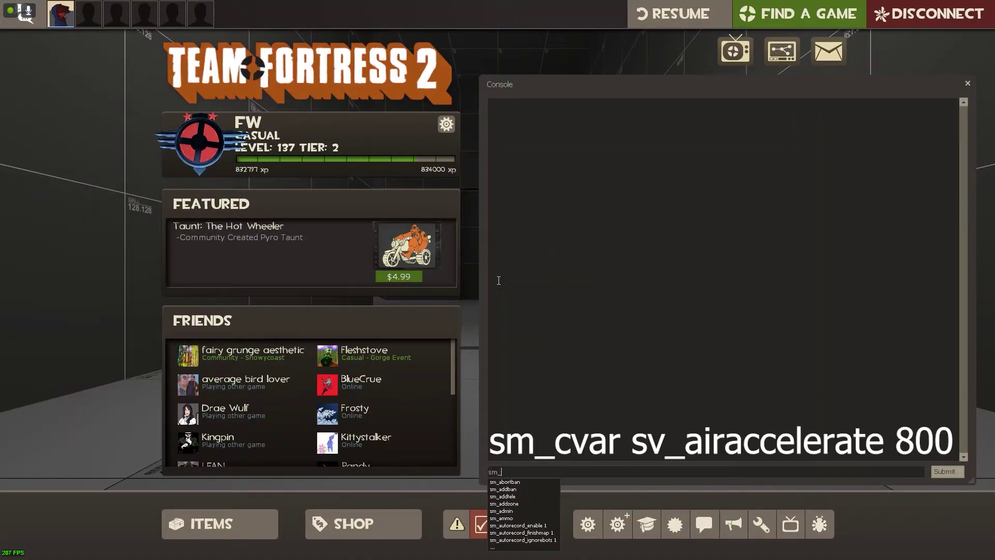
type("cvar")
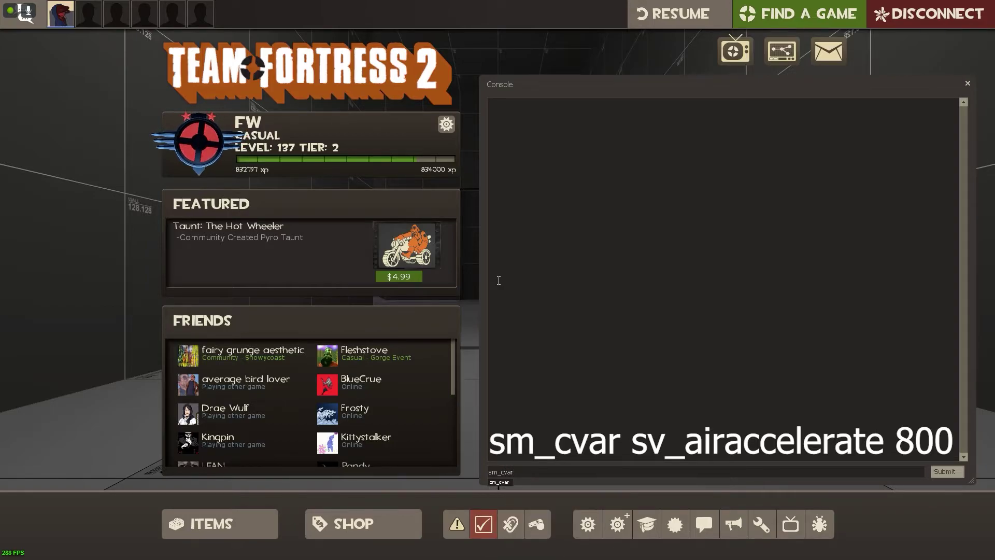
type(" sv")
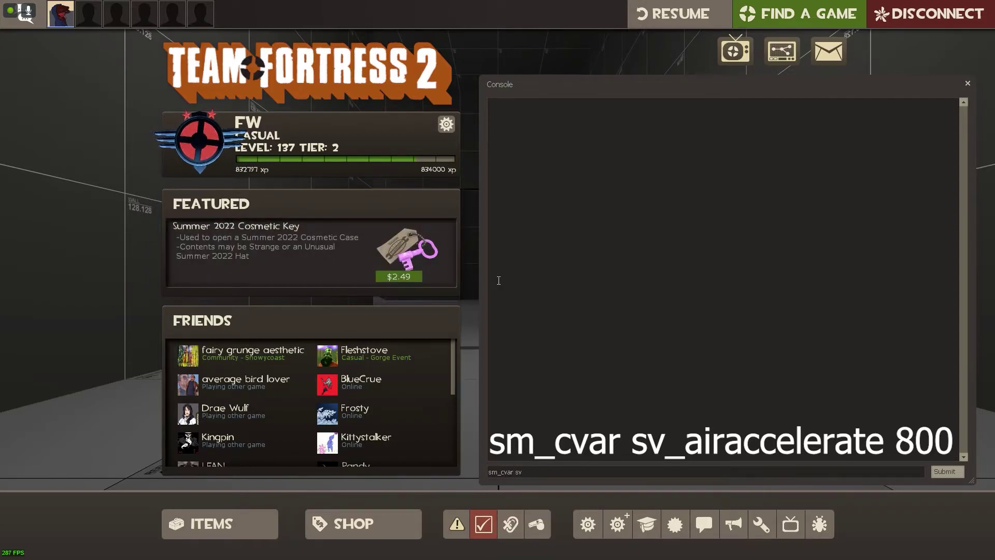
type("_aira")
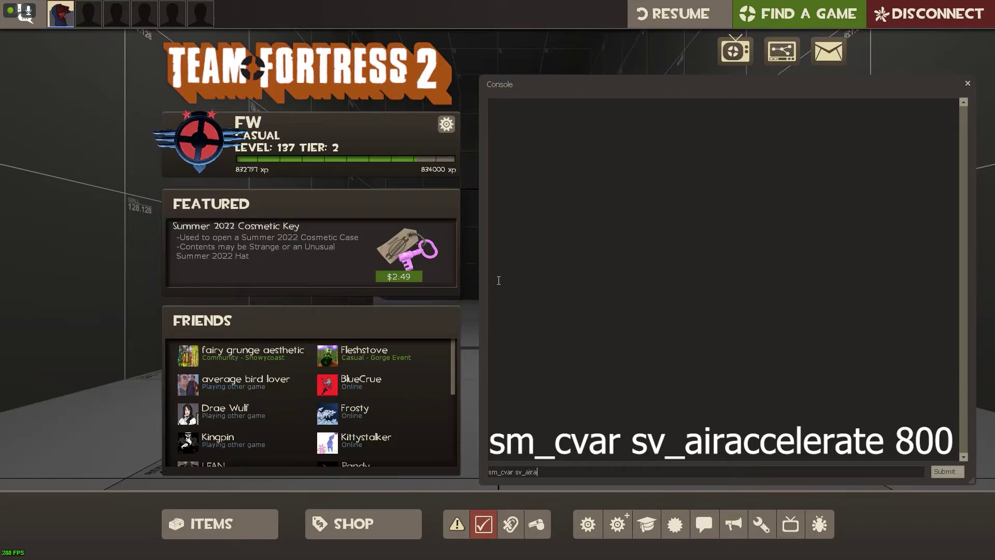
type("ccelerate ")
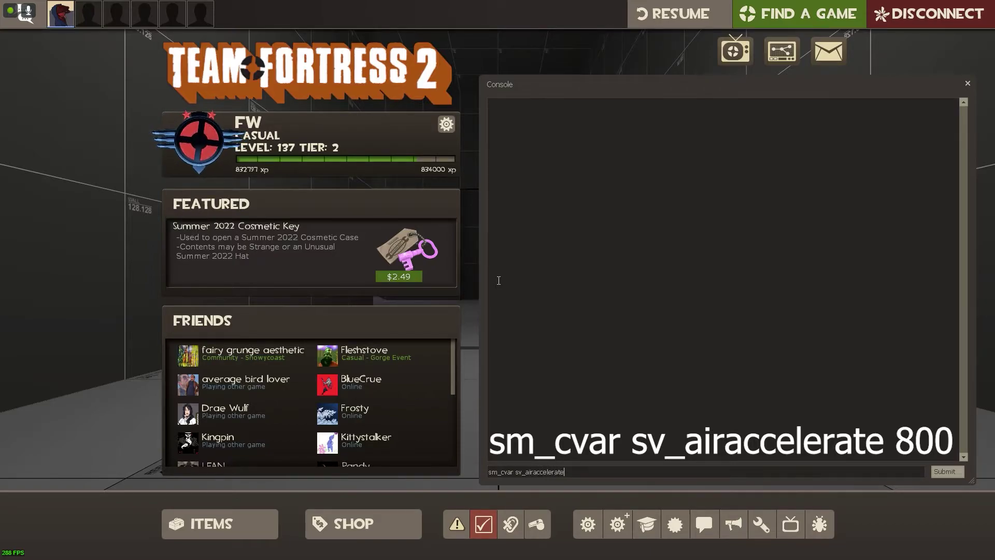
type("800")
key("Return")
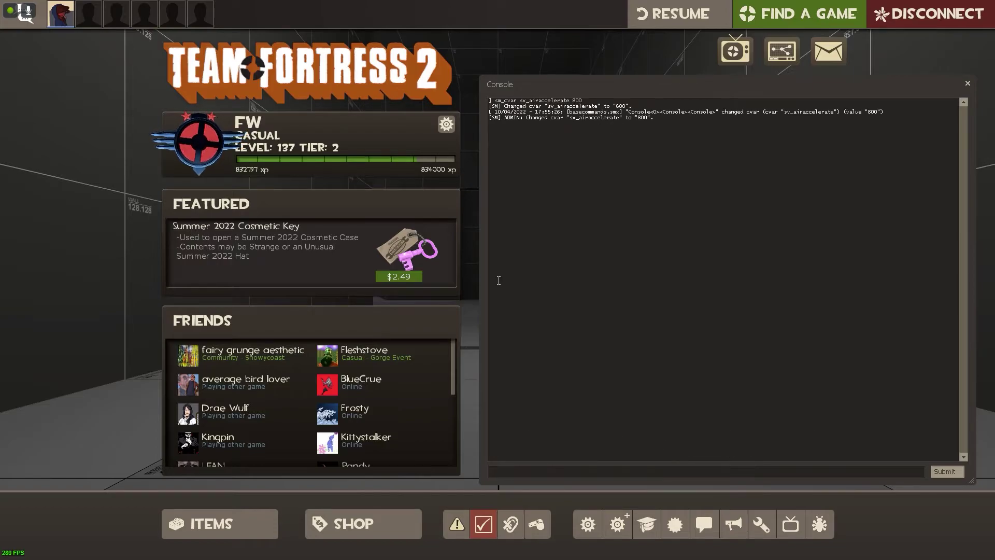
- Close the console and back Soldier away from the stepped platform
key("Escape")
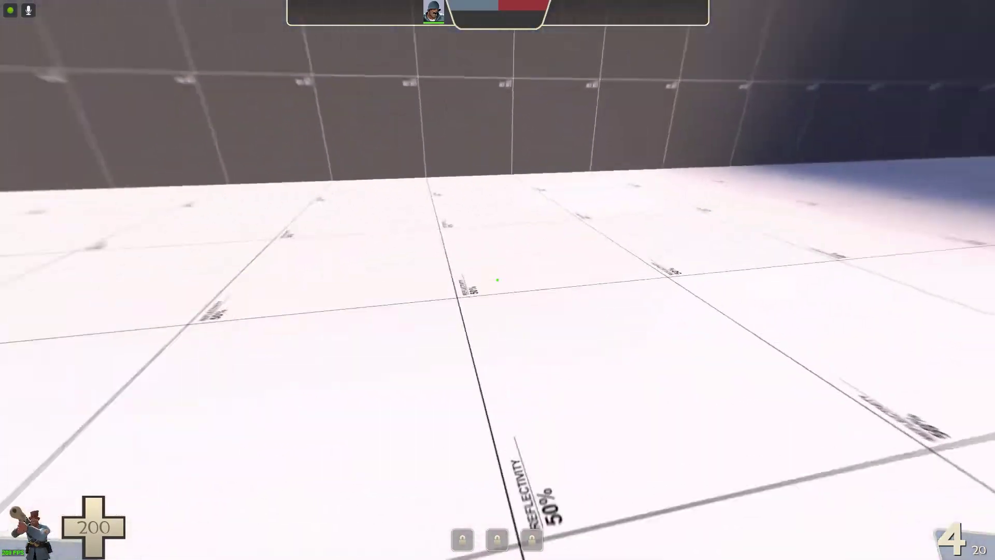
key("s")
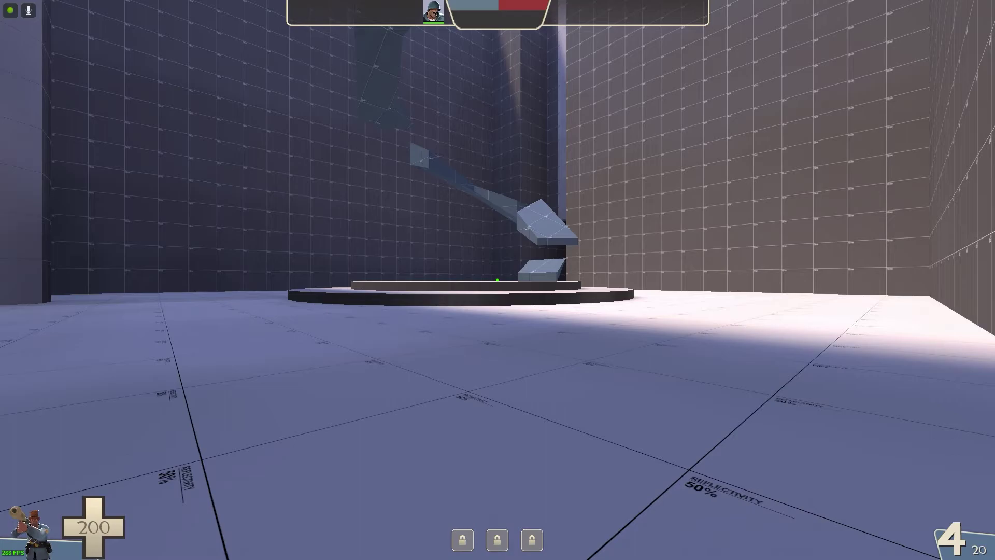
- Send /bhop in chat to enable auto re-jump and start hopping toward the platform
type("y")
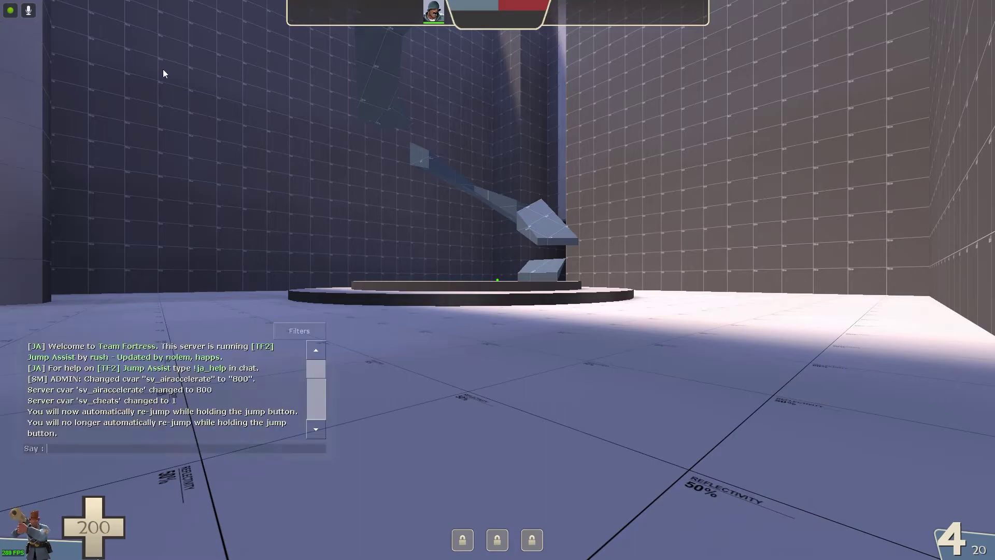
type("/")
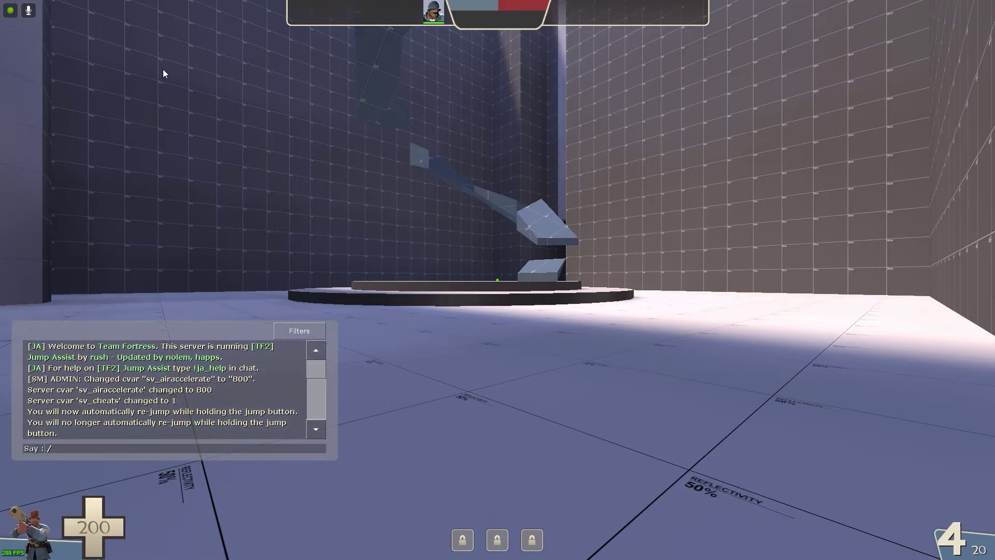
type("bhop")
key("Return")
key("w")
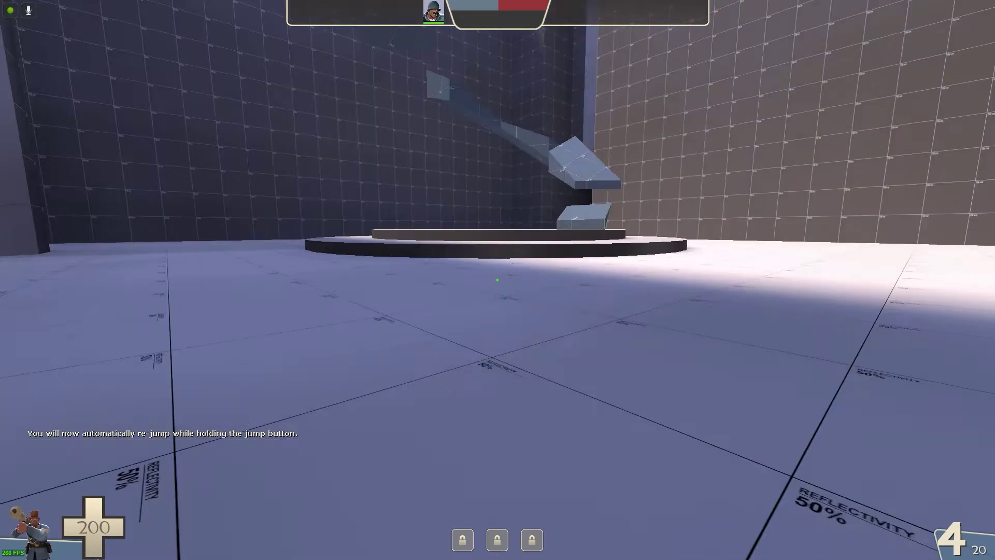
key("space")
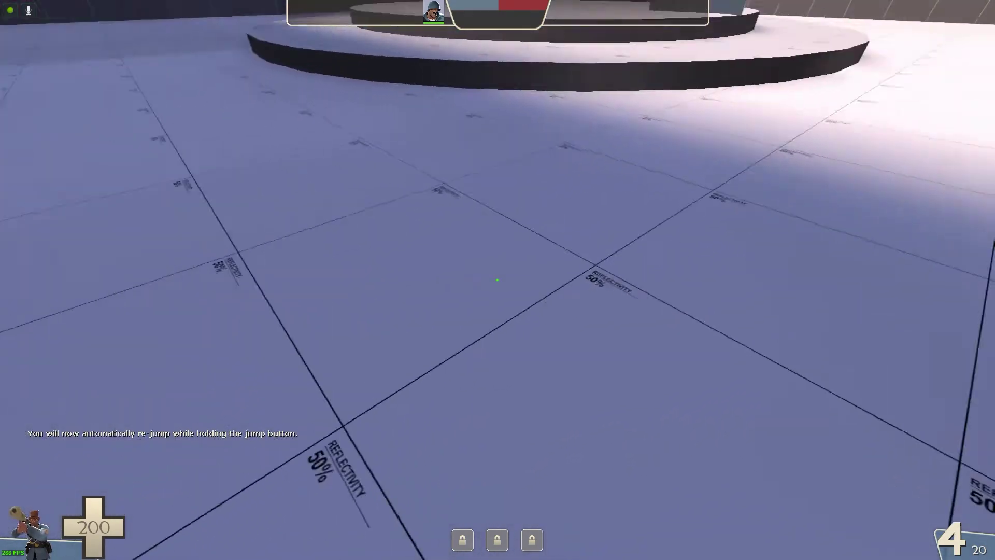
- Bunny-hop past the platform to the back wall, onto the curved platform, and back down
key("w")
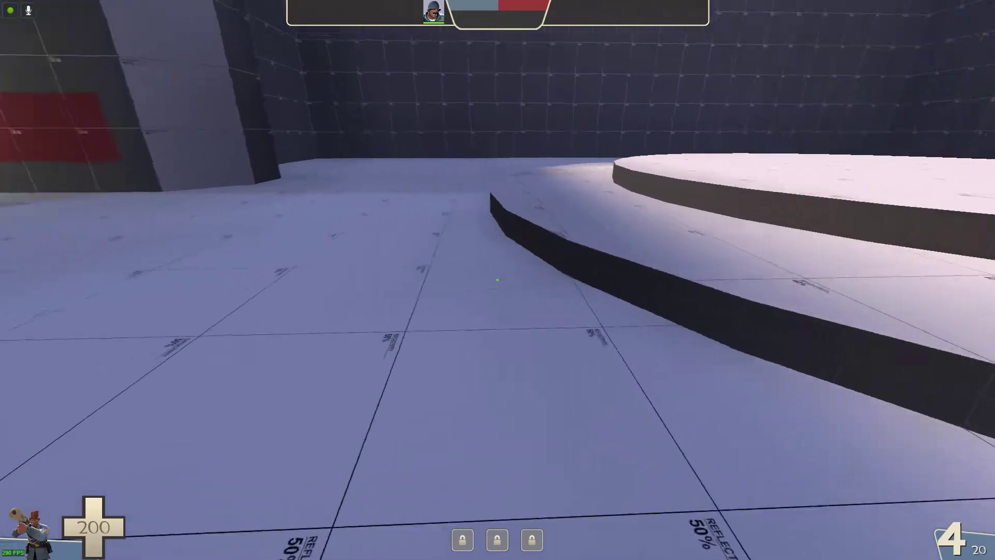
key("w")
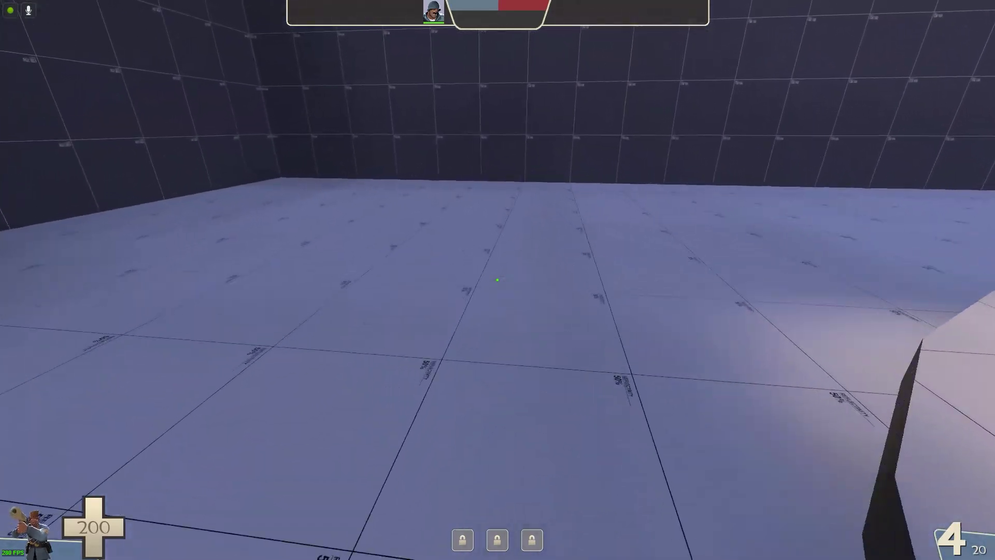
key("w")
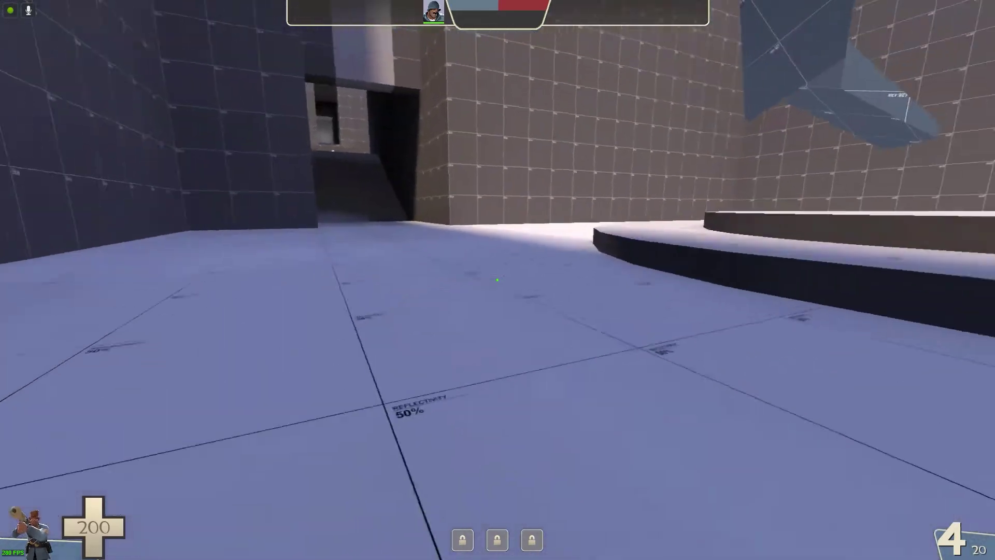
key("w")
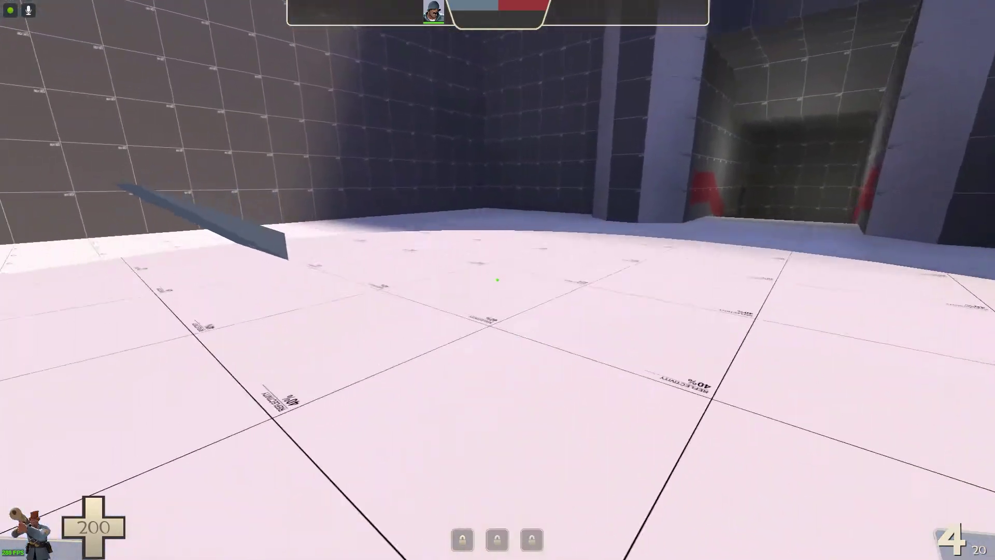
key("s")
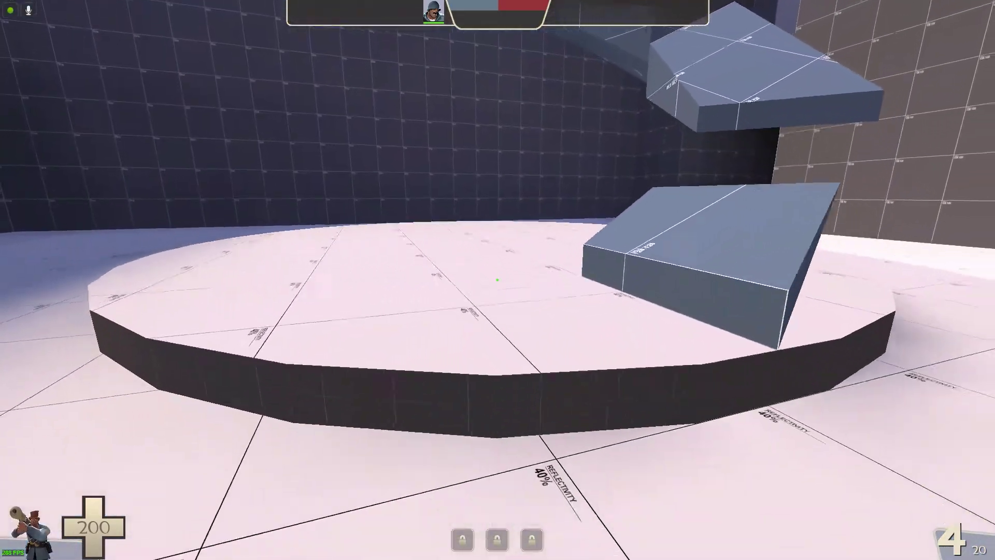
key("a")
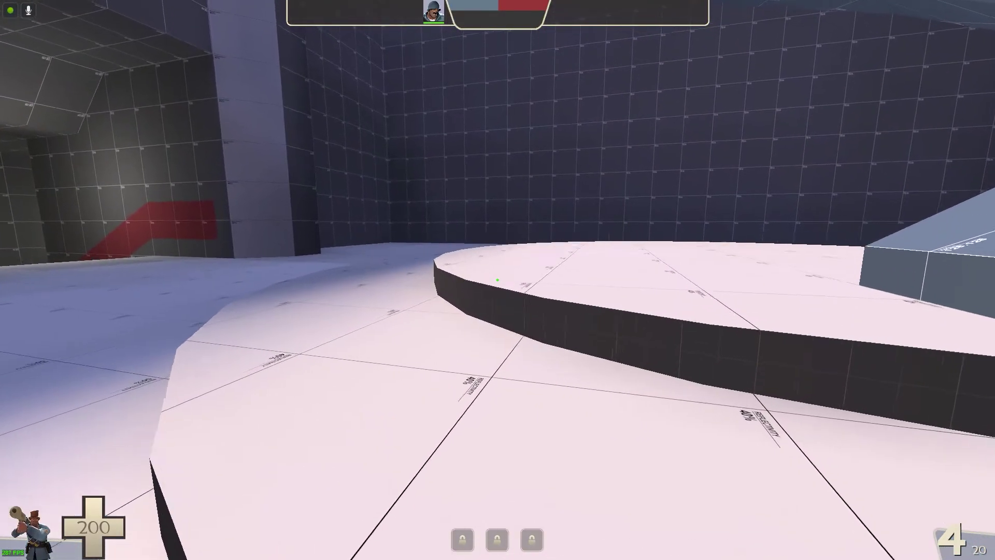
key("w")
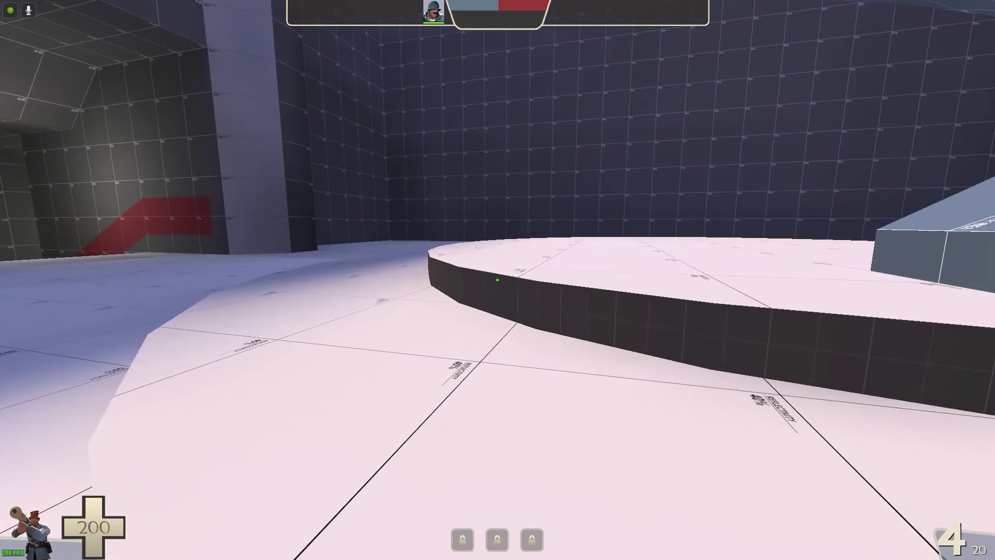
- Return to play and send /bhop in chat to disable auto re-jump
key("grave")
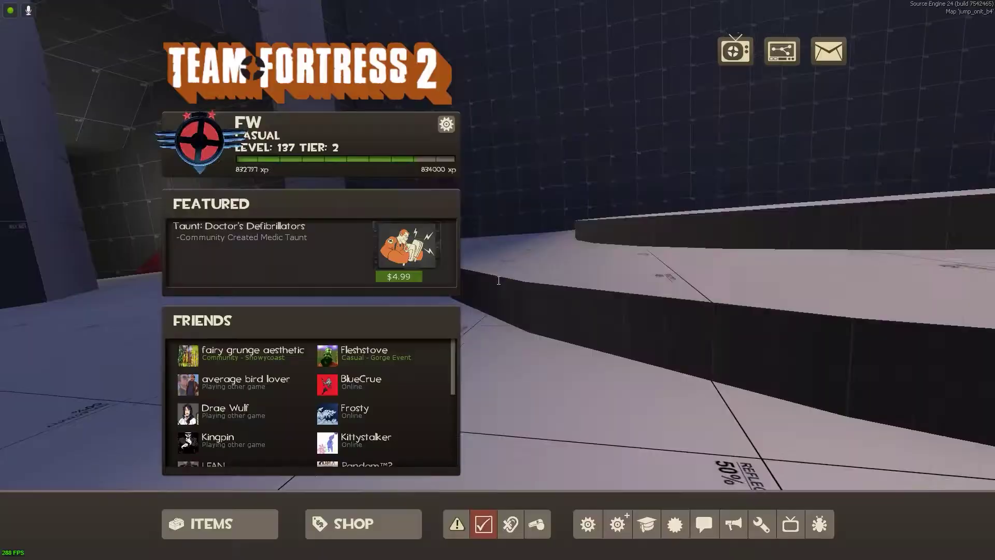
key("grave")
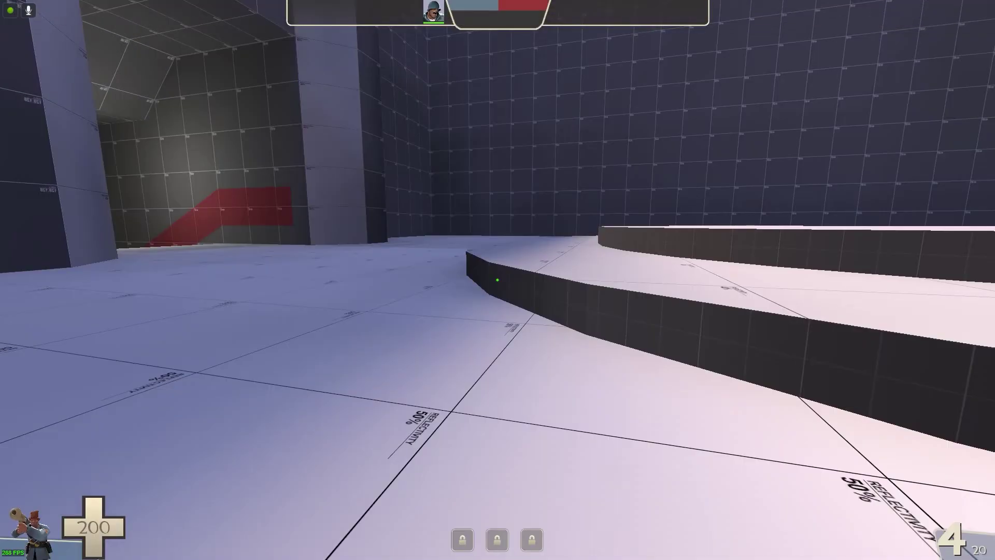
type("y/")
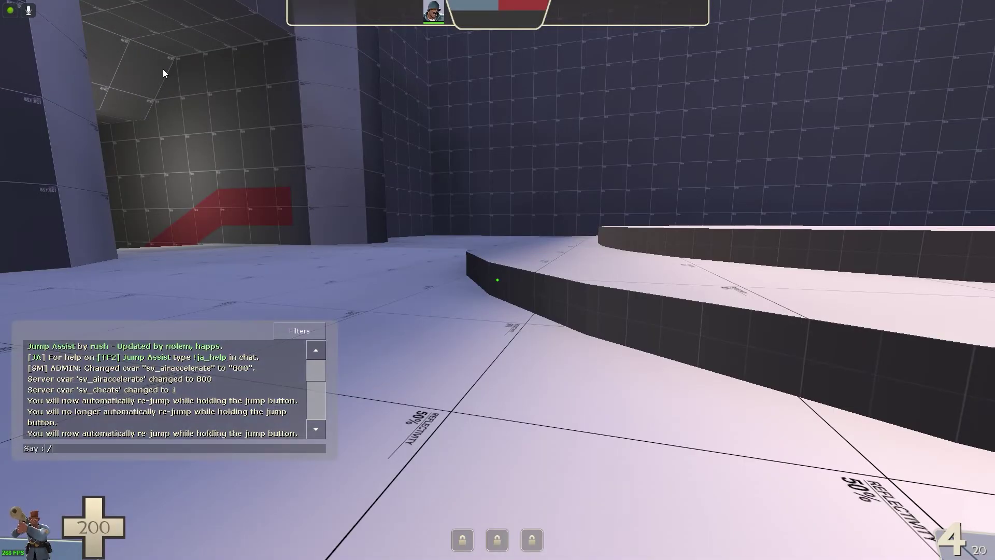
type("bhop")
key("Return")
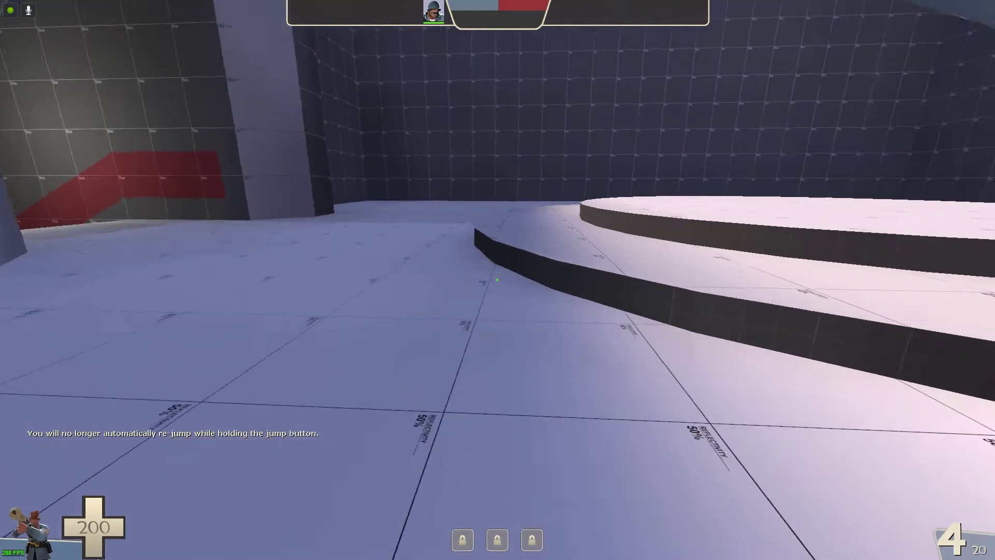
- Send /bhop again to re-enable auto re-jump, then hop across the map to the ledge
key("a")
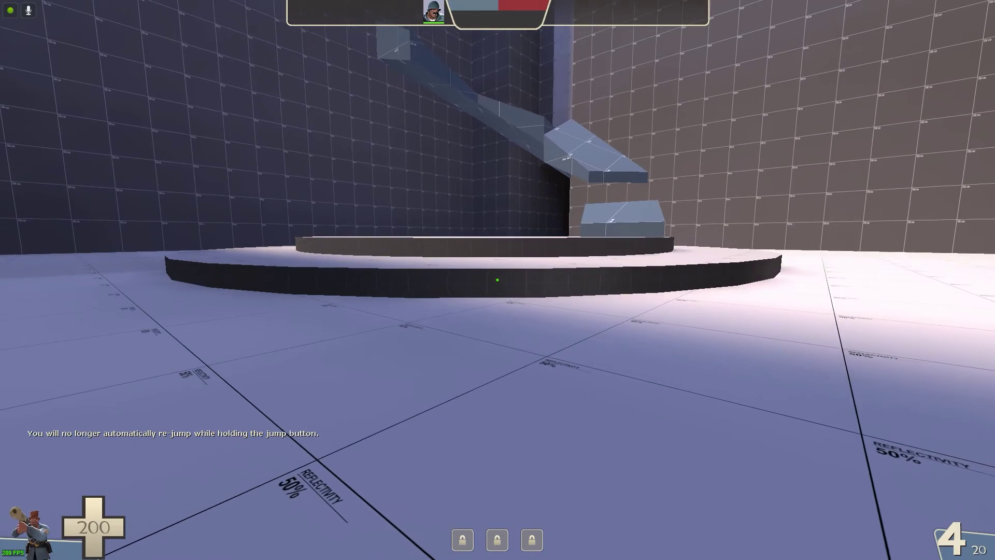
type("y/bhop")
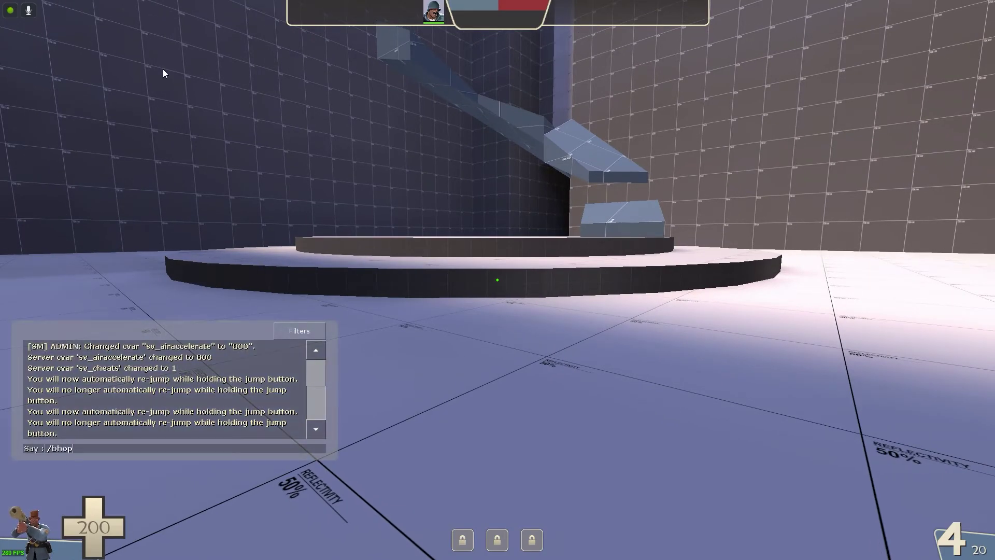
key("Return")
key("w")
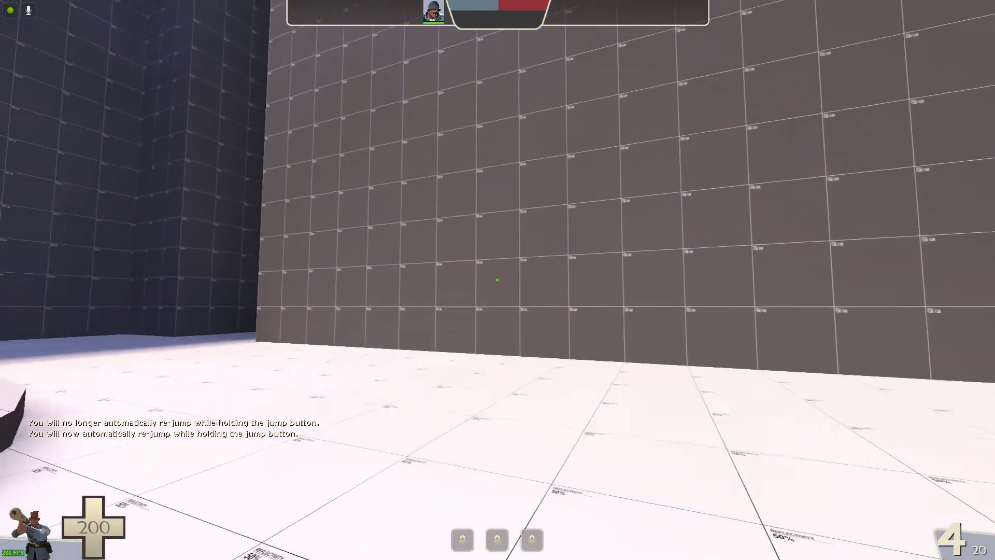
key("w")
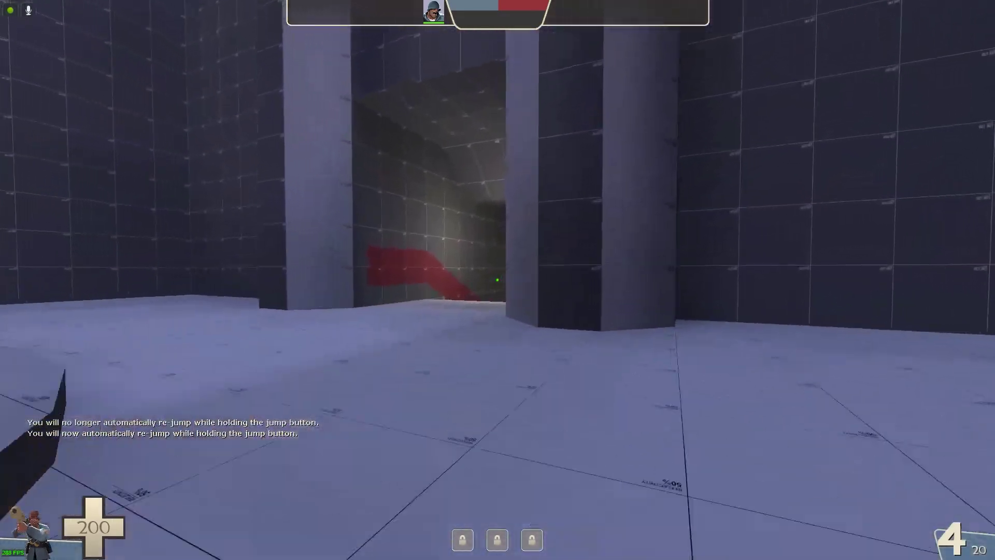
key("w")
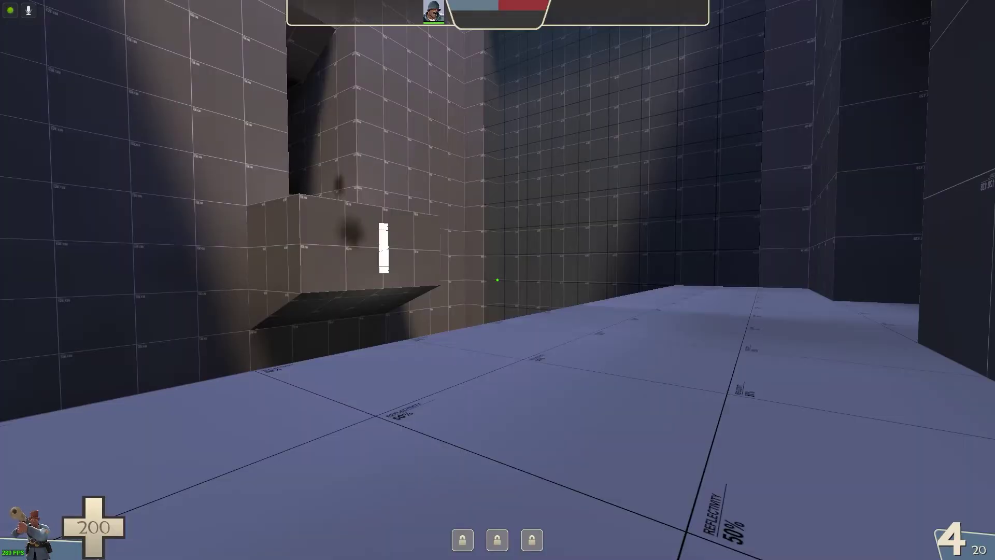